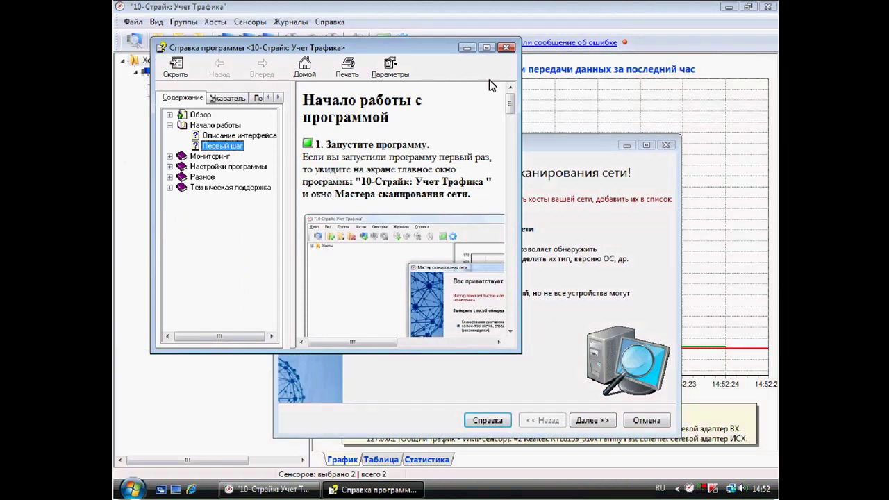
# Step: Close the help window, choose IP address range scanning, and add the range 192.168.1.1 - 192.168.1.254 to the scan list
pyautogui.click(508, 48)
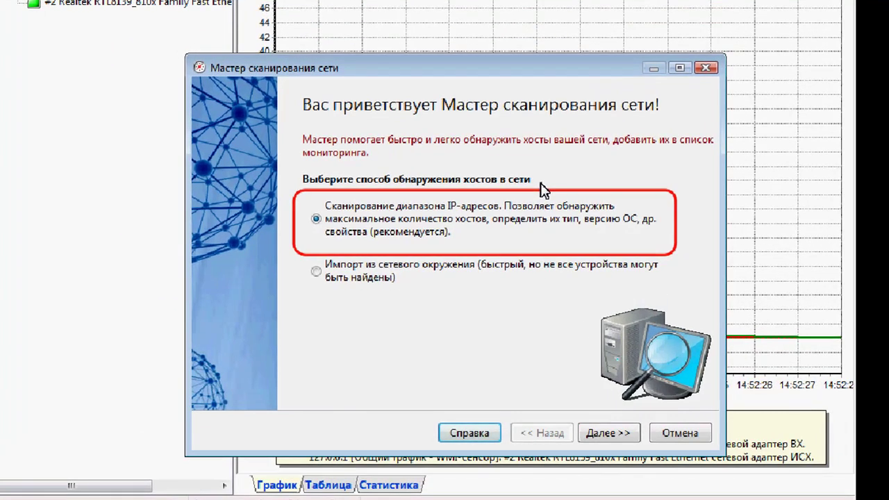
pyautogui.click(619, 435)
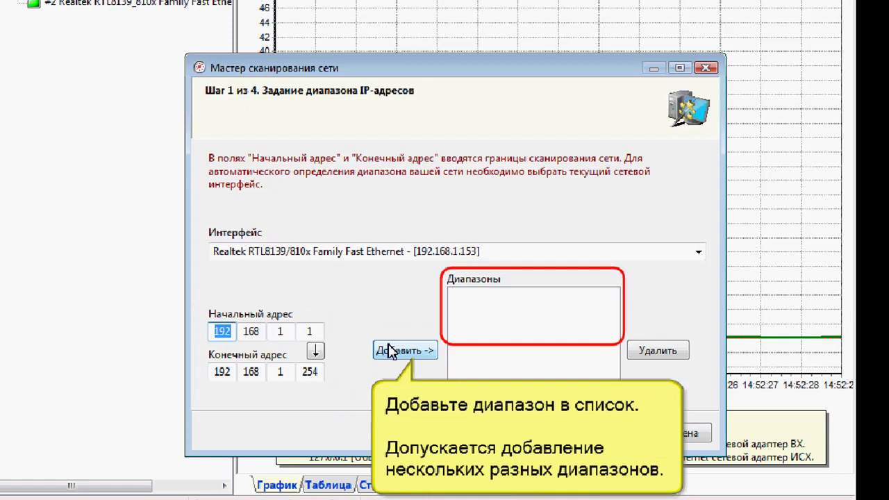
pyautogui.click(389, 350)
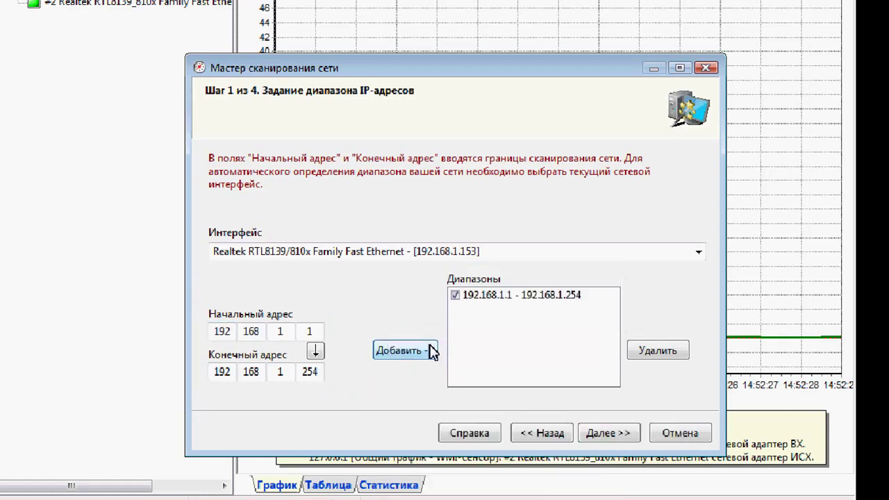
# Step: Scan the range using ICMP ping and SNMP device search, and add all found hosts to the Хосты node by IP address
pyautogui.click(602, 433)
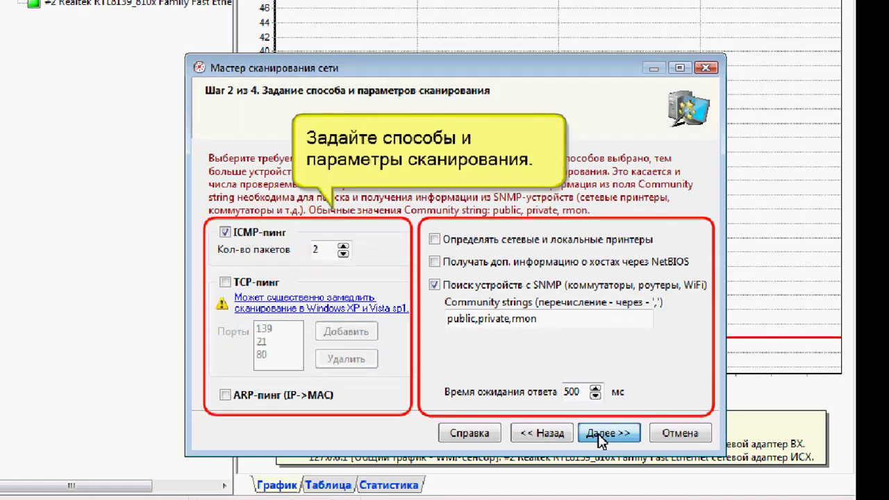
pyautogui.click(605, 433)
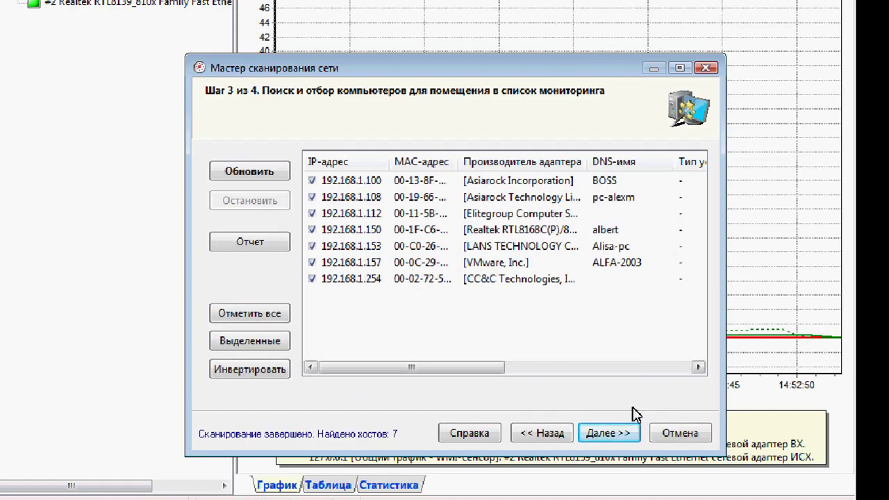
pyautogui.click(620, 435)
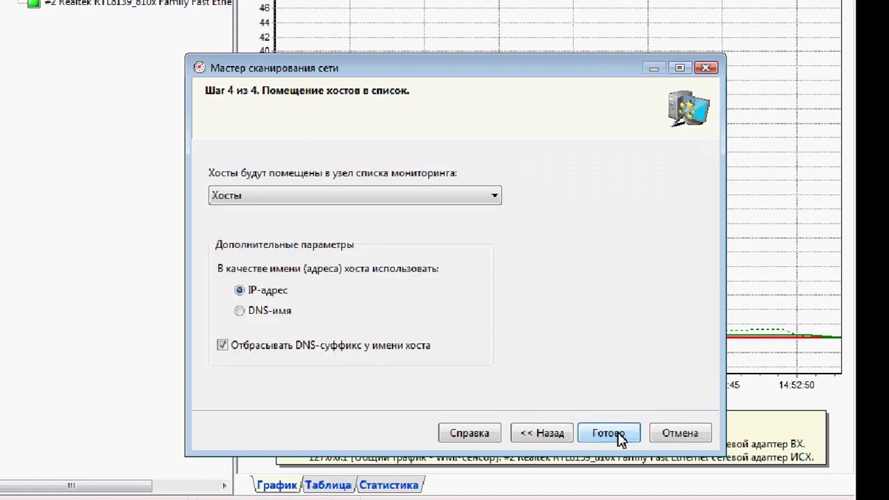
pyautogui.click(616, 433)
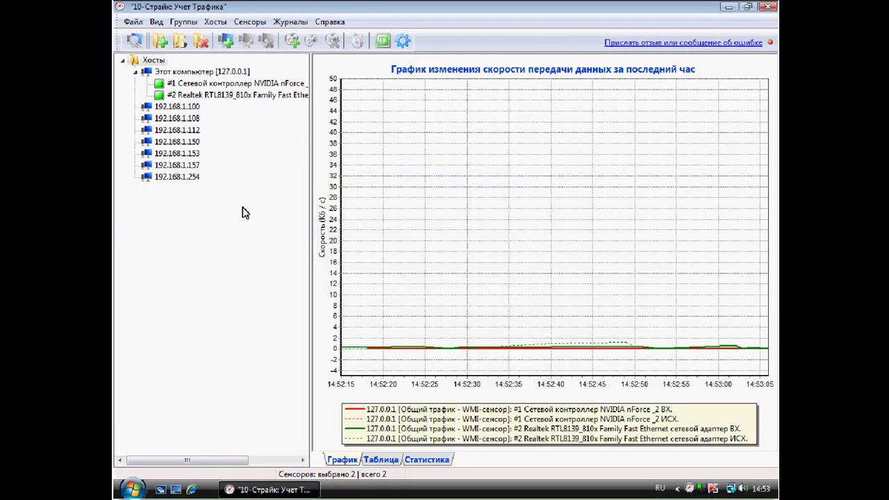
# Step: Start adding a sensor to host 192.168.1.108, accepting the SNMP-сенсор type with community string public, 500 ms timeout and 2 connection attempts
pyautogui.click(198, 107)
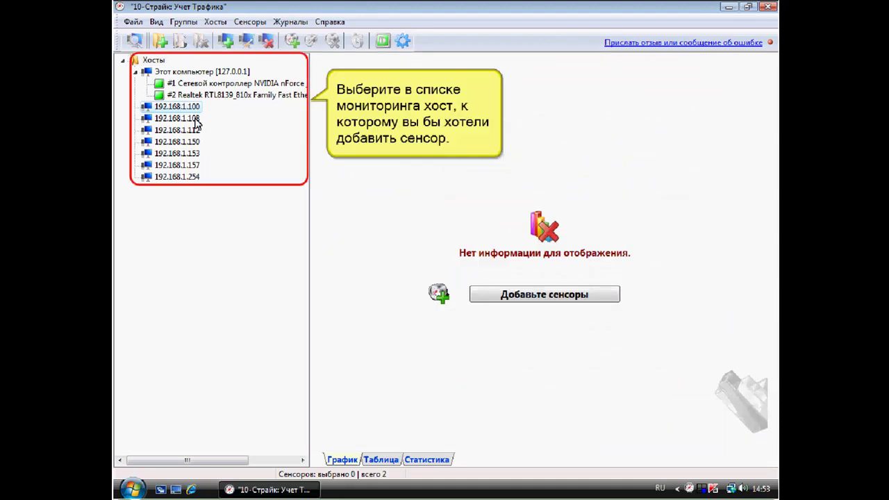
pyautogui.click(197, 119)
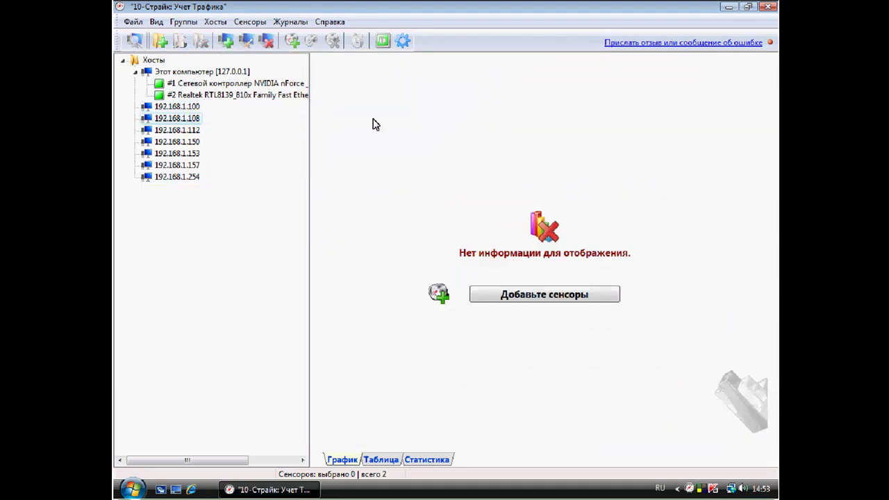
pyautogui.click(512, 297)
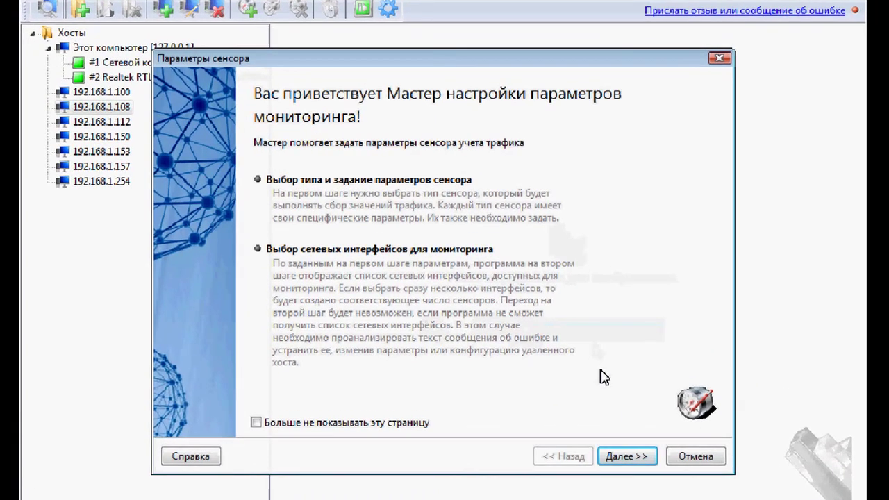
pyautogui.click(588, 394)
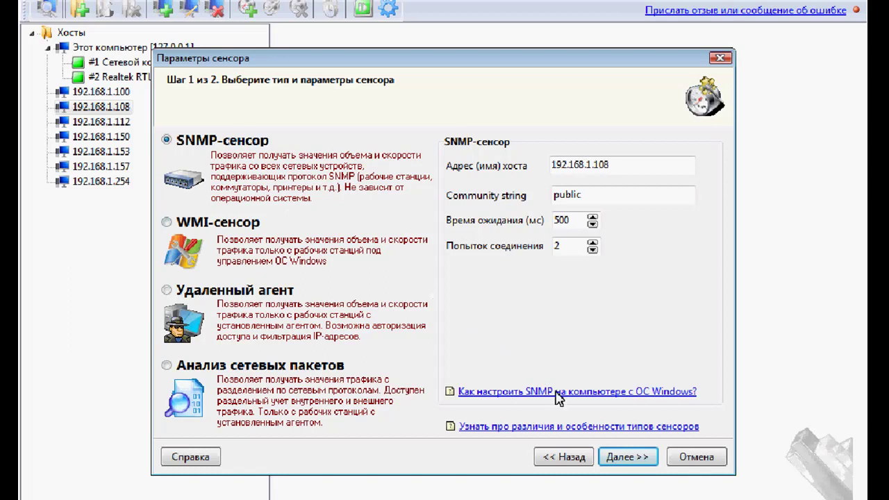
pyautogui.click(620, 457)
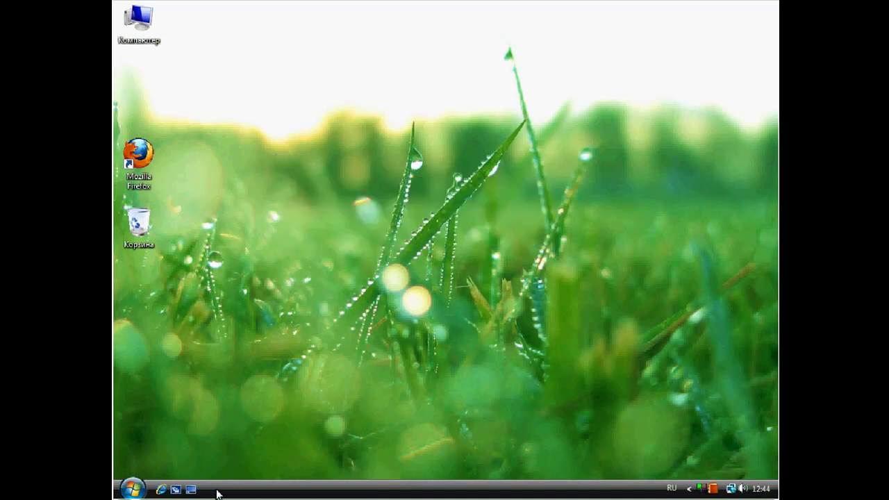
# Step: Open the Windows components dialog (Компоненты Windows) through Программы и компоненты in the Control Panel
pyautogui.click(139, 486)
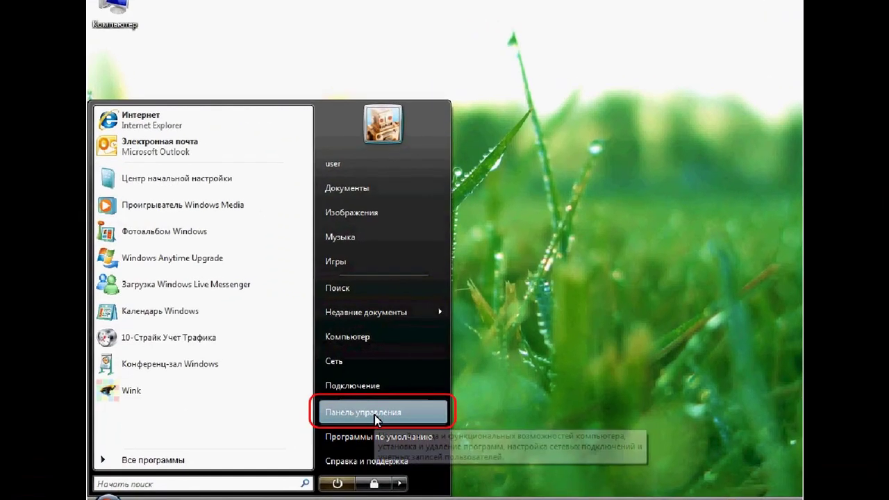
pyautogui.click(375, 415)
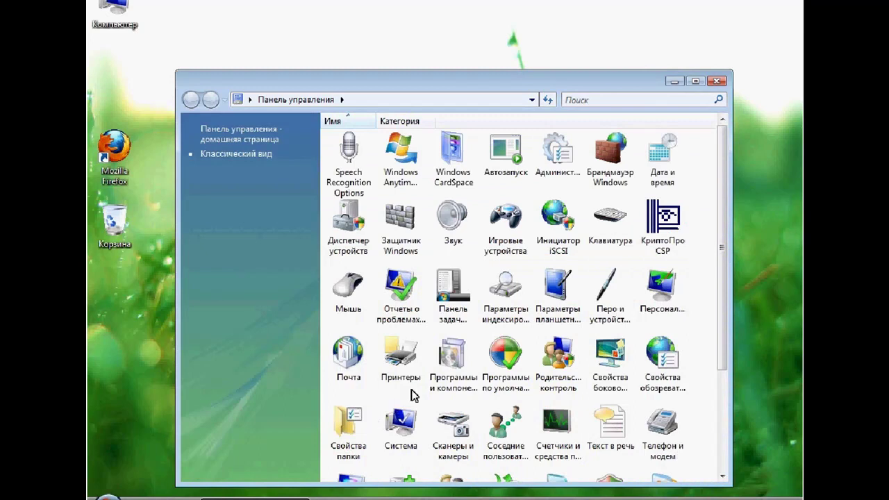
pyautogui.click(453, 355)
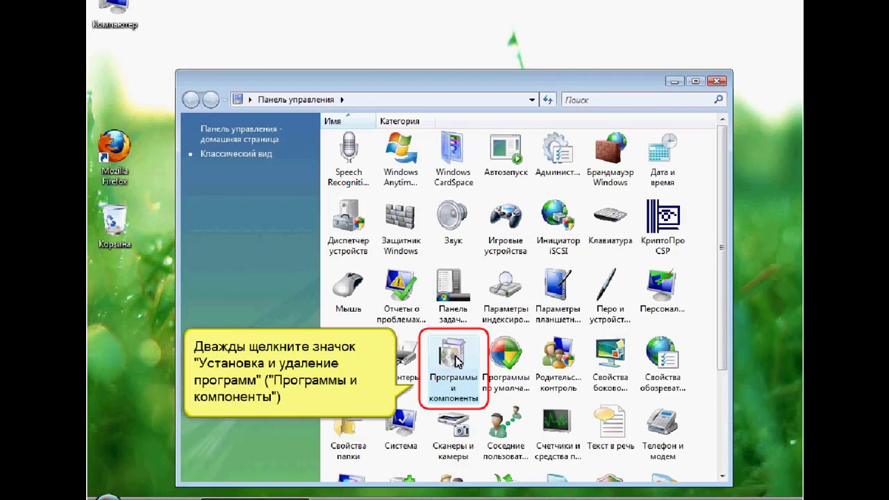
pyautogui.doubleClick(453, 356)
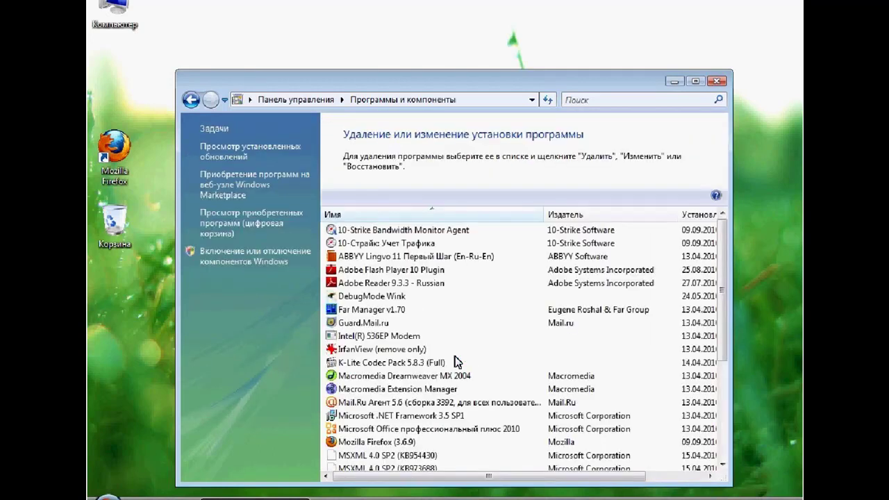
pyautogui.click(254, 261)
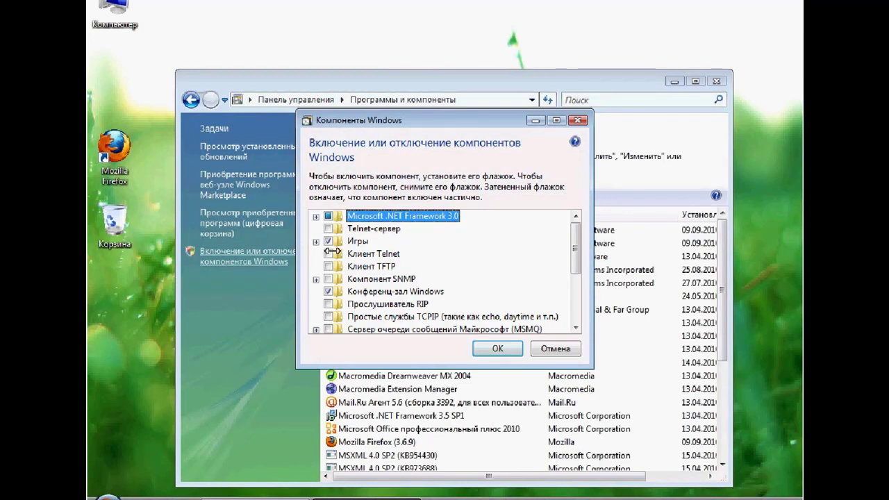
# Step: Enable the Компонент SNMP feature in the Windows components list and apply the change
pyautogui.moveTo(575, 233); pyautogui.dragTo(577, 255)
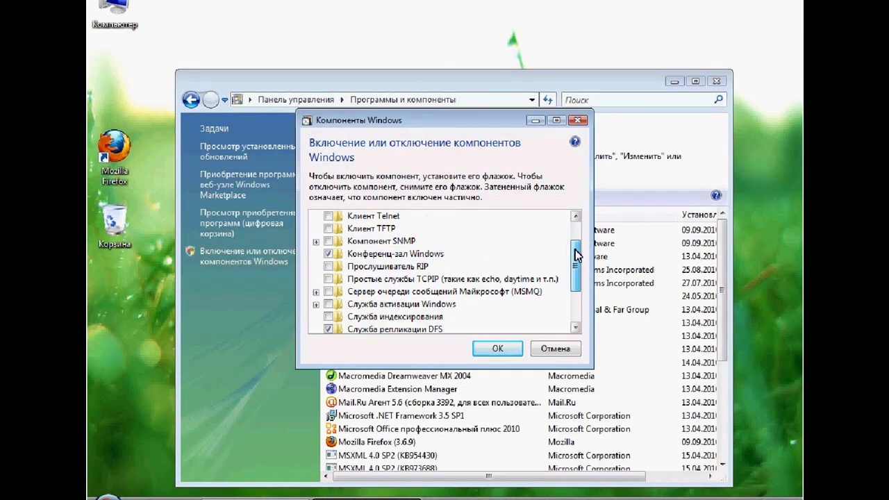
pyautogui.doubleClick(336, 241)
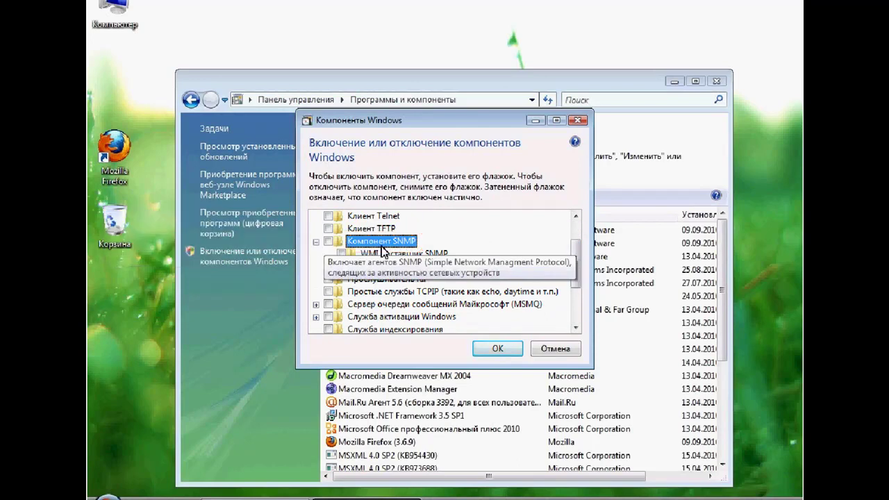
pyautogui.click(327, 242)
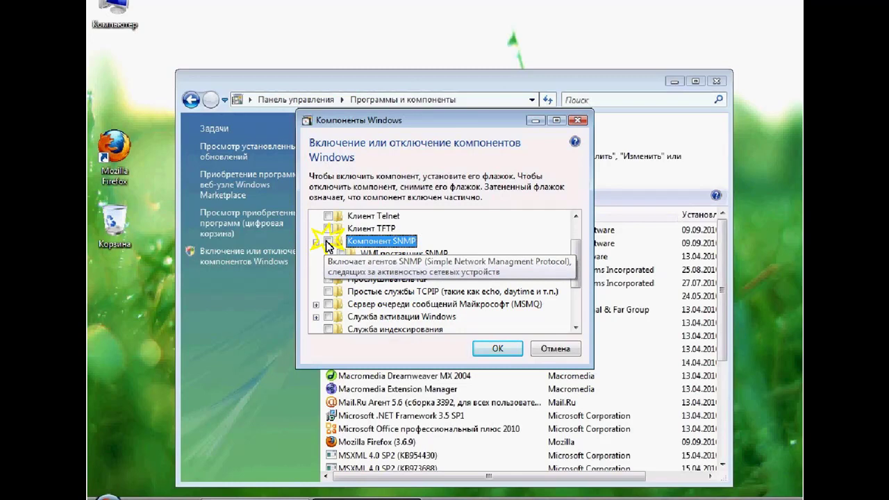
pyautogui.click(497, 349)
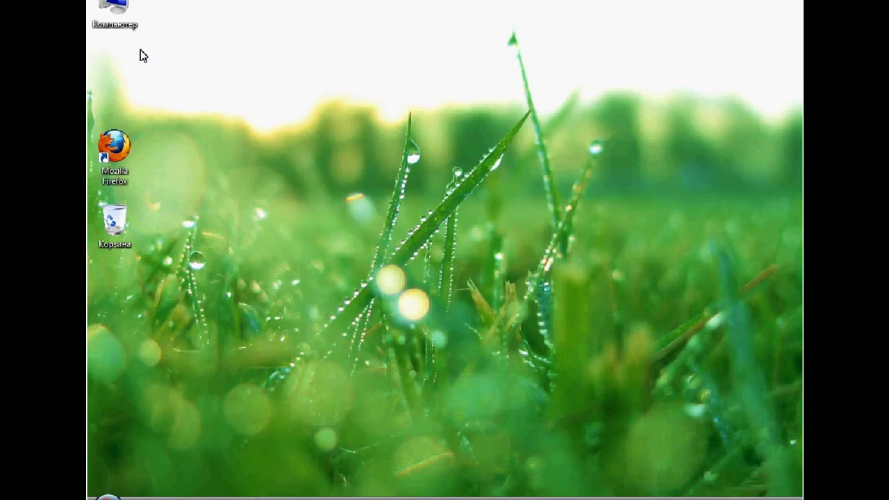
# Step: Open Computer Management for this computer and show the Службы list under Службы и приложения
pyautogui.rightClick(113, 7)
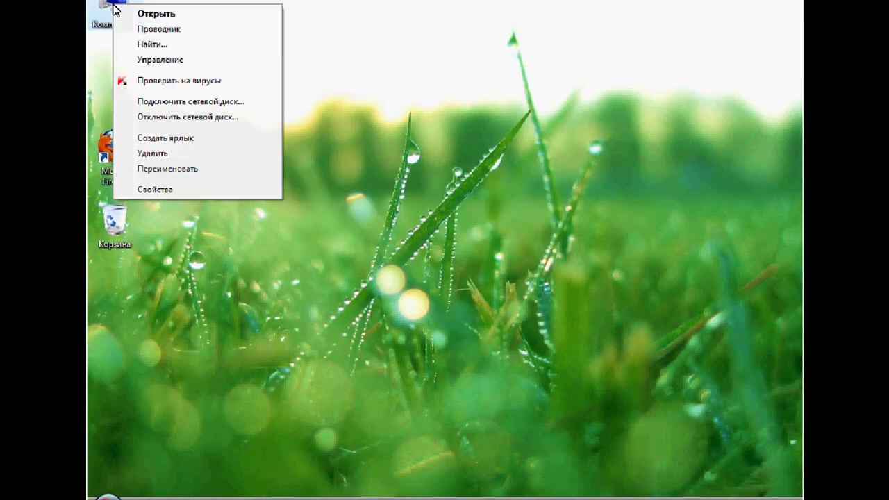
pyautogui.click(180, 61)
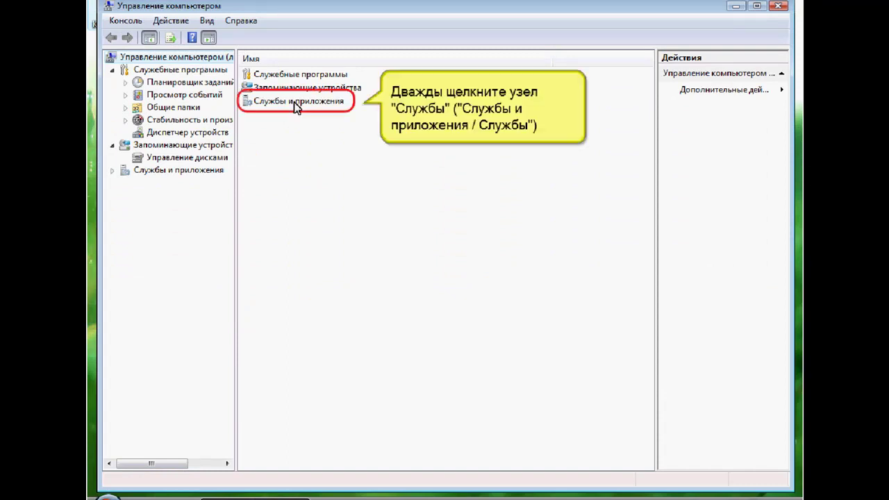
pyautogui.click(293, 101)
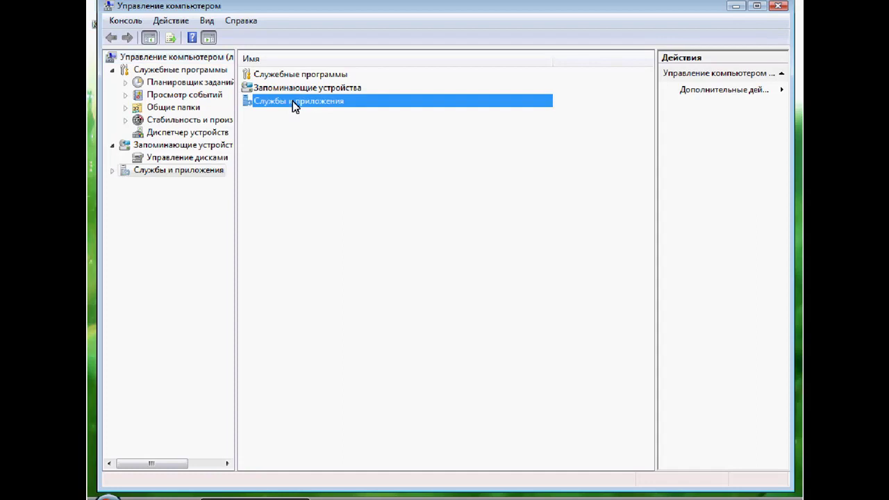
pyautogui.doubleClick(292, 101)
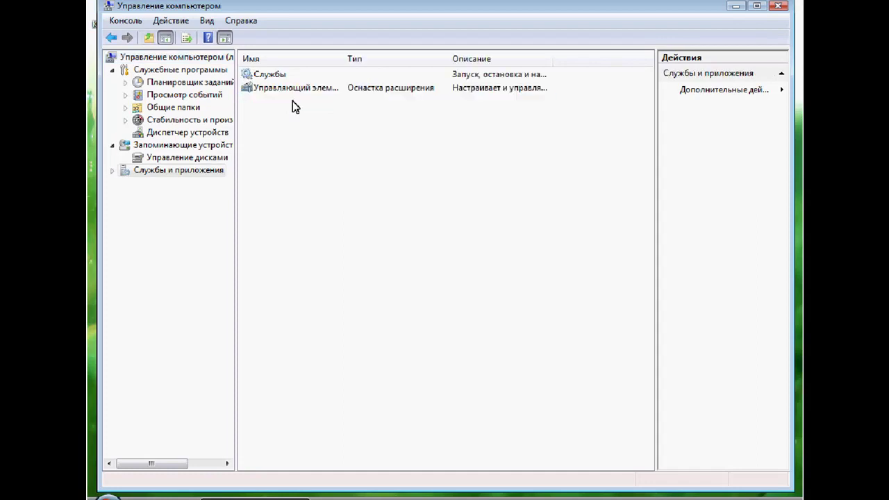
pyautogui.click(283, 78)
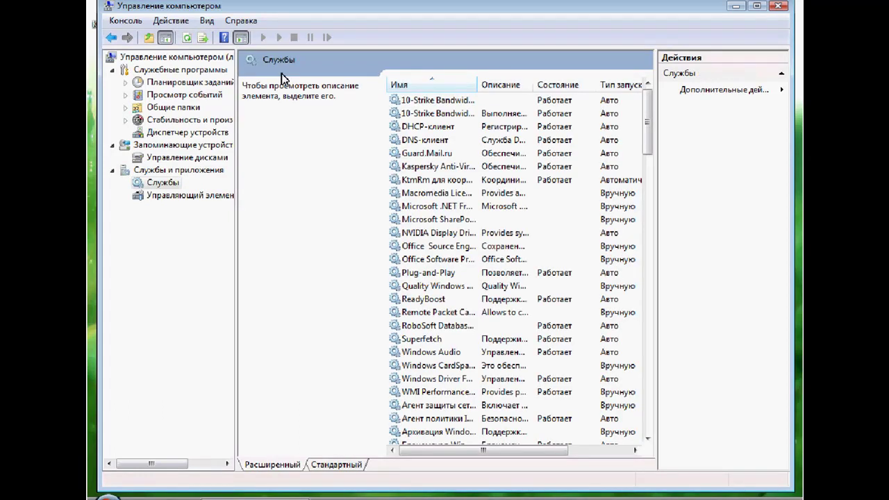
# Step: Find Служба SNMP in the services list and open its properties
pyautogui.moveTo(647, 110); pyautogui.dragTo(646, 286)
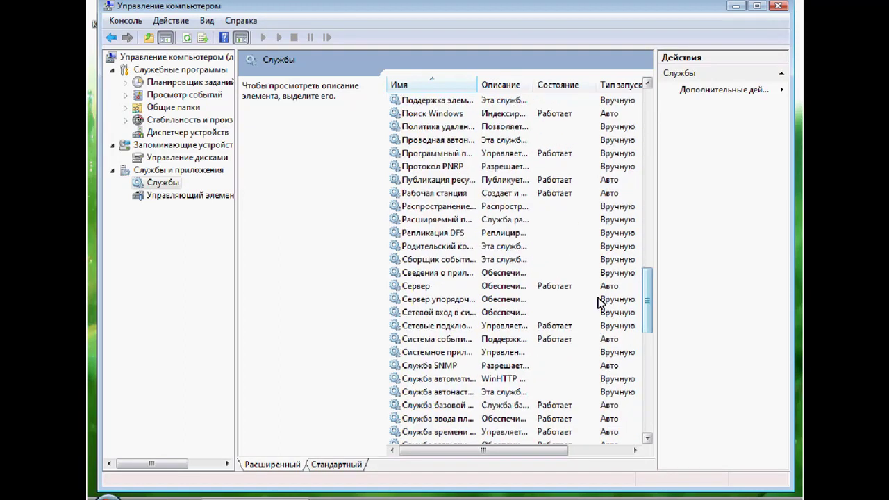
pyautogui.click(433, 367)
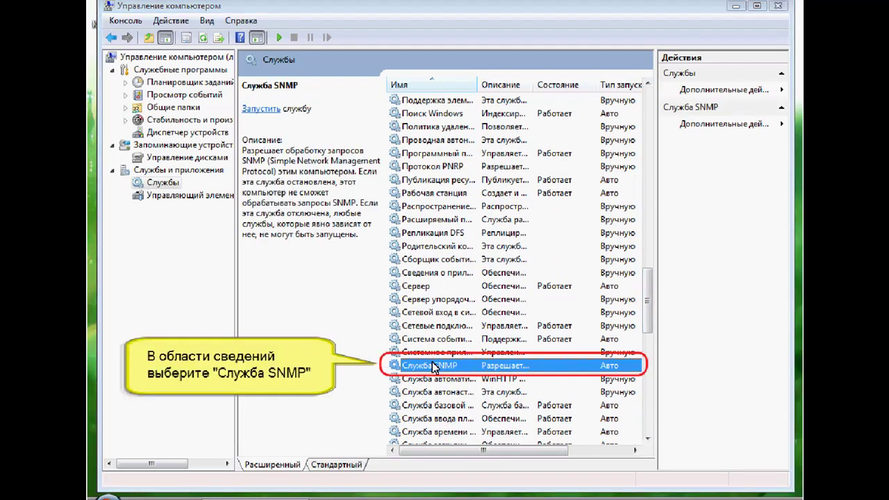
pyautogui.doubleClick(432, 362)
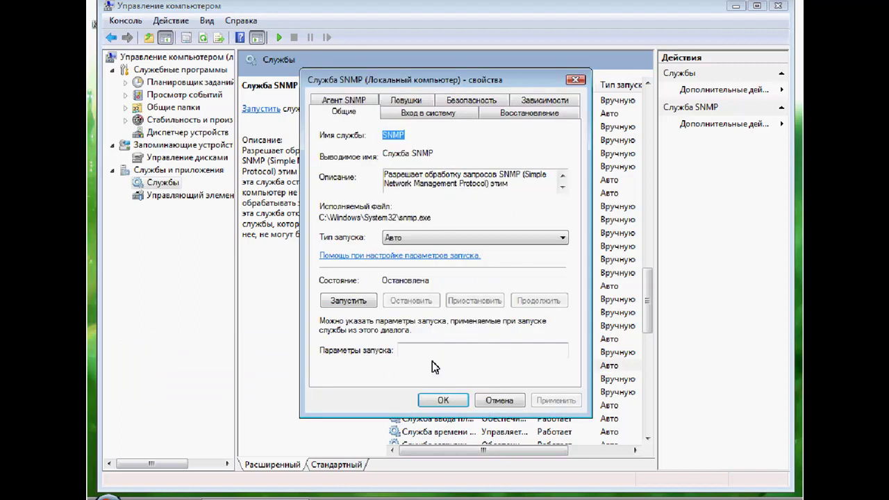
# Step: Add an accepted community named public with READ ONLY rights in the SNMP service's security settings
pyautogui.click(489, 100)
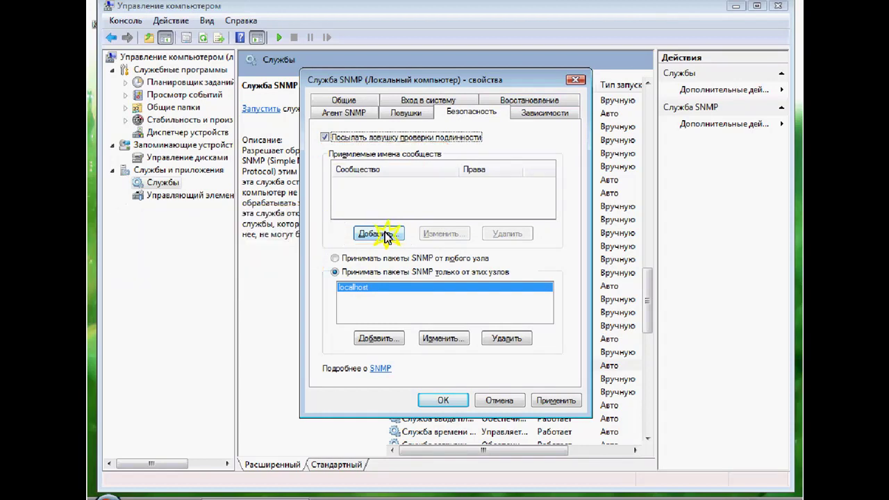
pyautogui.click(381, 234)
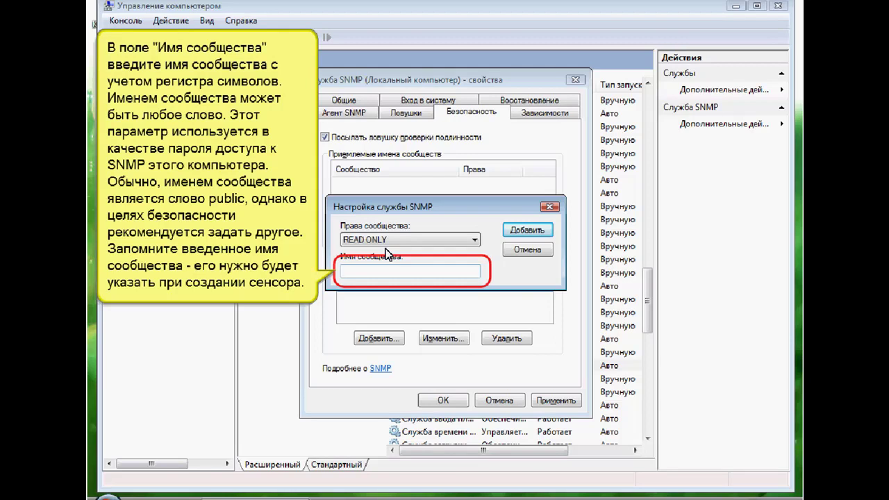
pyautogui.write('pu')
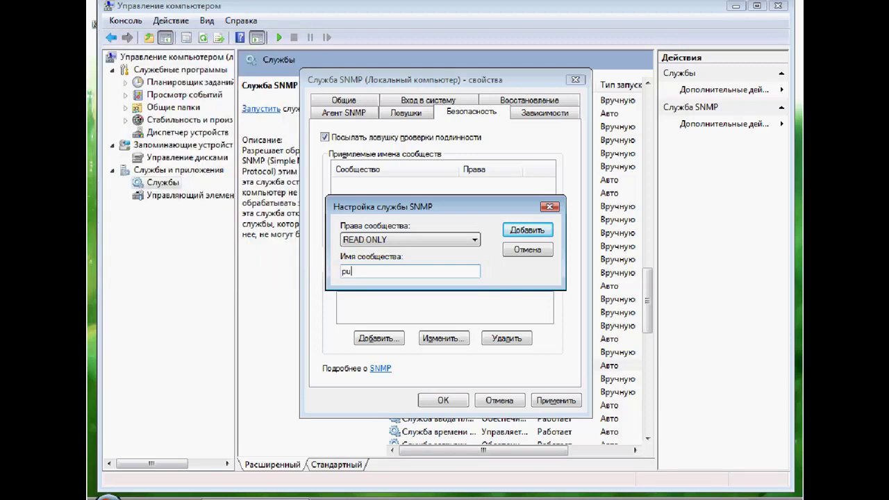
pyautogui.write('blic')
pyautogui.click(526, 233)
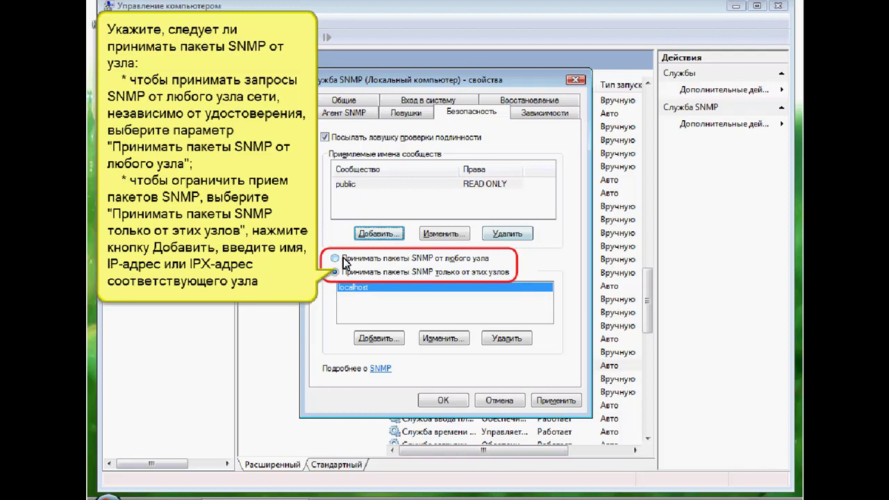
# Step: Set the SNMP service to accept SNMP packets from any host
pyautogui.click(336, 259)
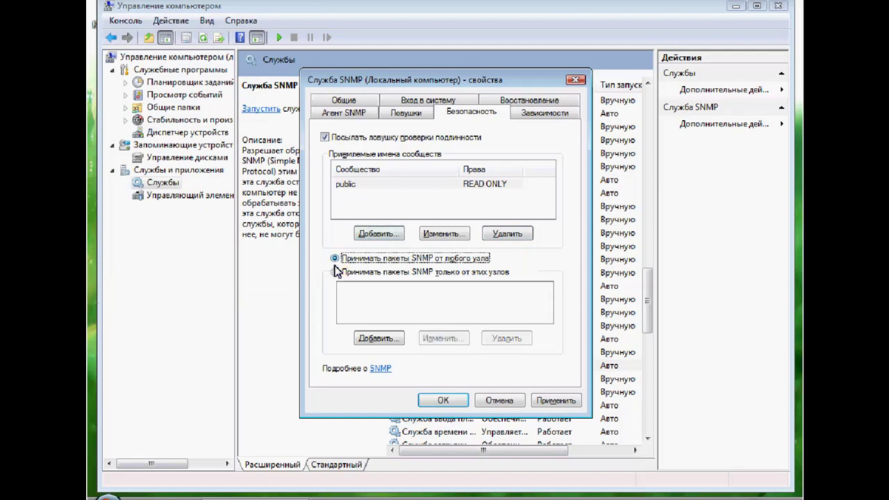
pyautogui.click(335, 271)
pyautogui.click(336, 260)
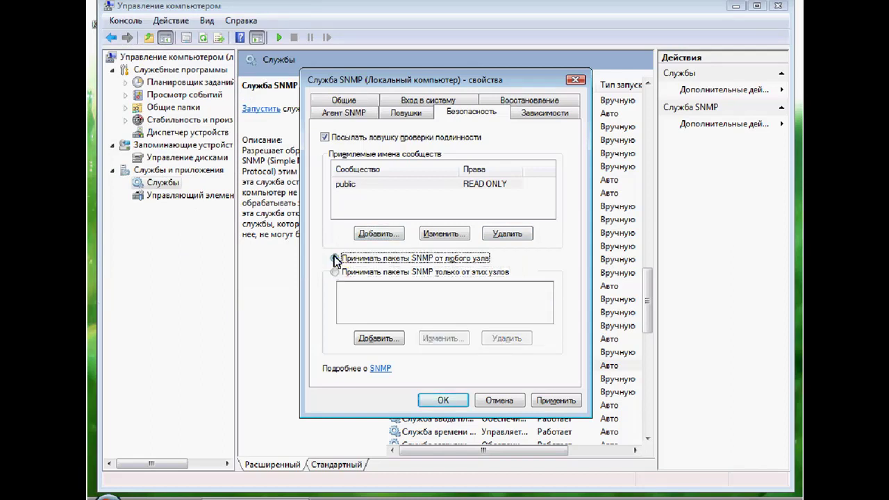
# Step: Apply the SNMP service's security settings and close its properties and Computer Management
pyautogui.click(535, 406)
pyautogui.click(443, 401)
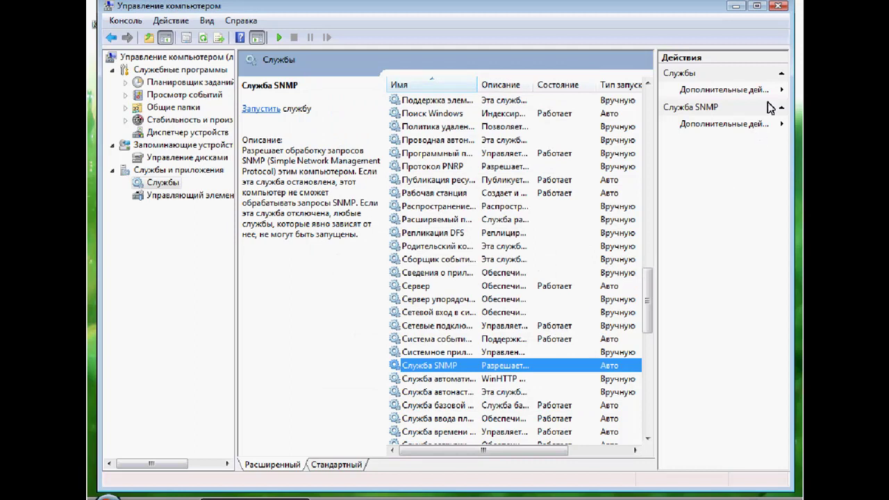
pyautogui.click(779, 9)
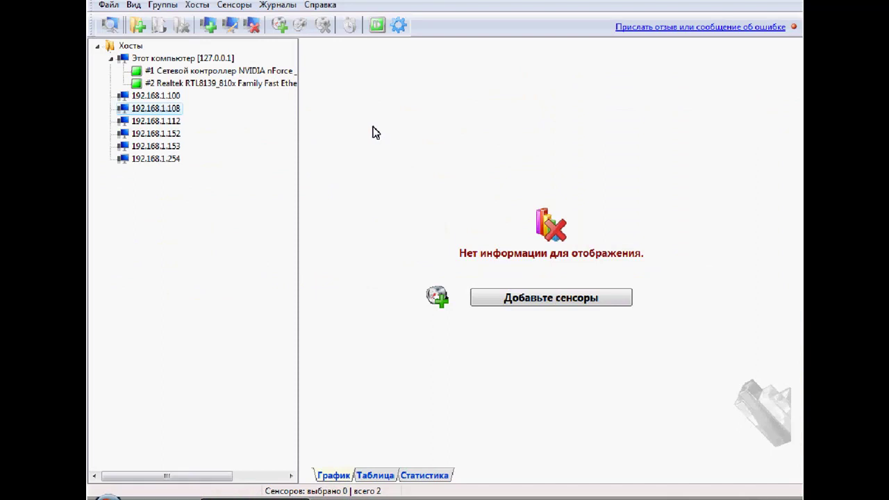
# Step: In 10-Страйк: Учет Трафика, start adding an SNMP-сенсор to host 192.168.1.108 with community string public and proceed to interface selection
pyautogui.click(166, 109)
pyautogui.click(509, 301)
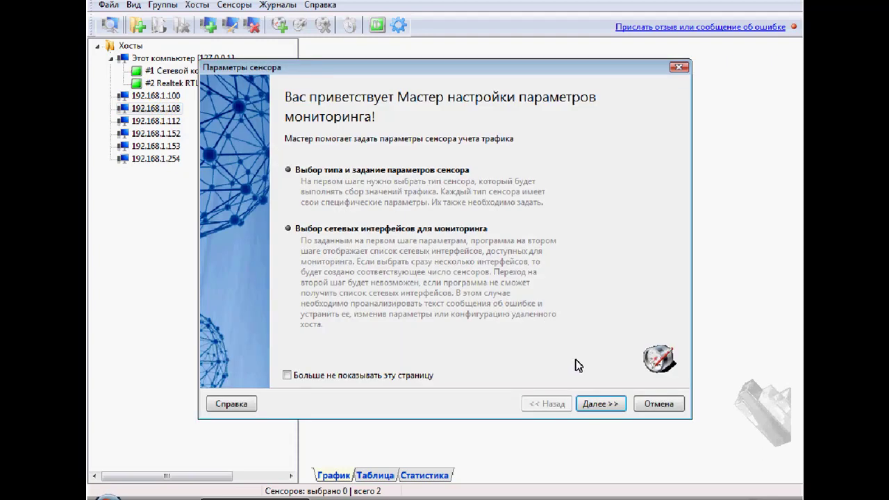
pyautogui.click(601, 404)
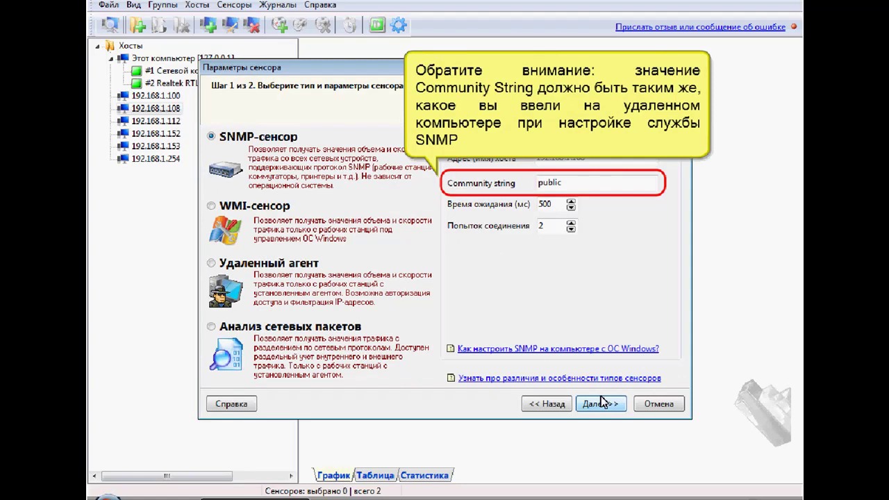
pyautogui.click(603, 404)
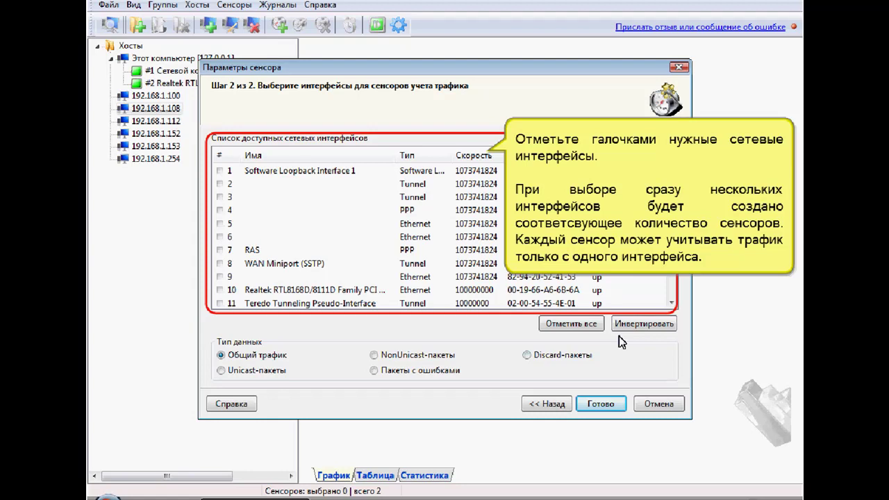
# Step: Choose network interface 10, Realtek RTL8168D/8111D Family PCI, with the Общий трафик data type and finish creating the sensor
pyautogui.moveTo(672, 202); pyautogui.dragTo(676, 224)
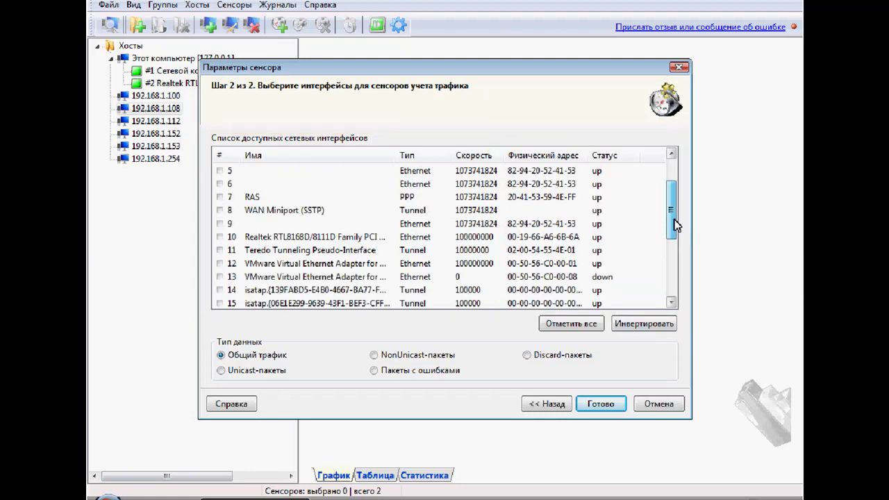
pyautogui.click(220, 237)
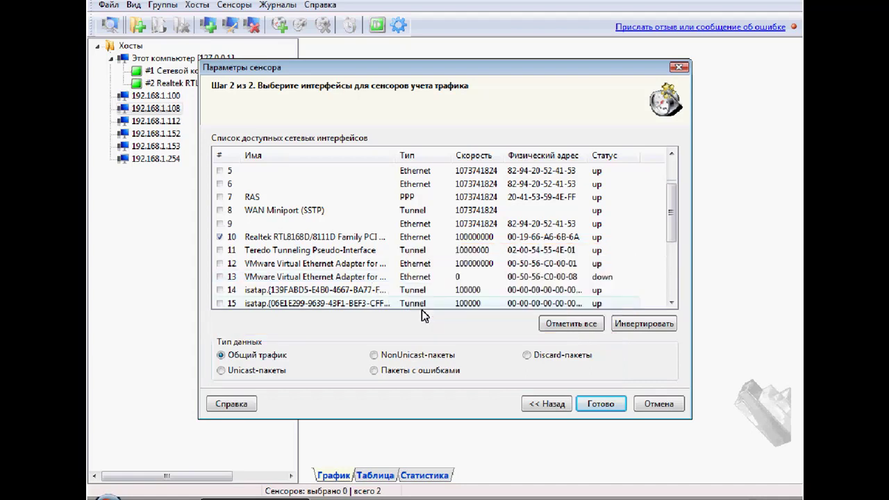
pyautogui.click(596, 404)
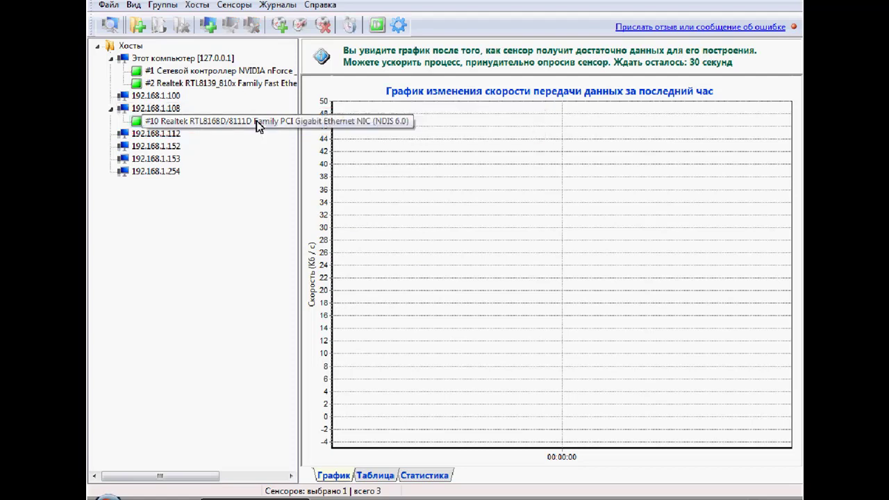
# Step: Force an immediate poll of the Realtek RTL8168D/8111D sensor on host 192.168.1.108
pyautogui.rightClick(183, 121)
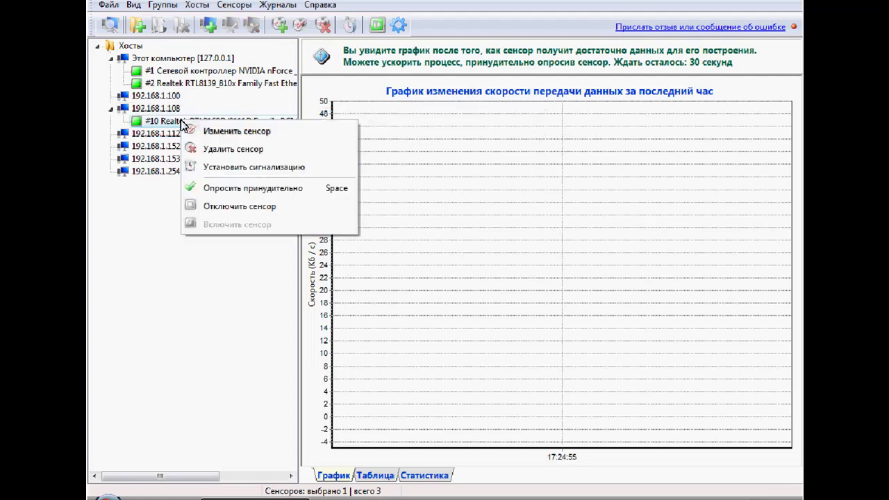
pyautogui.click(232, 192)
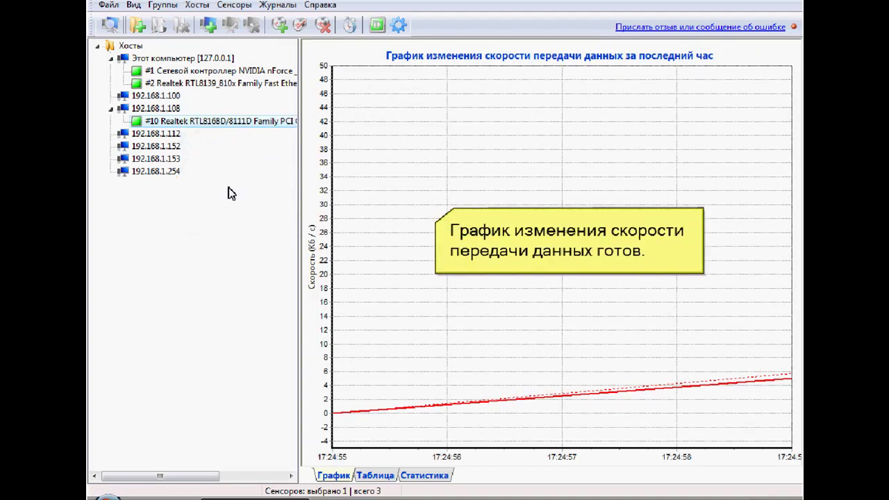